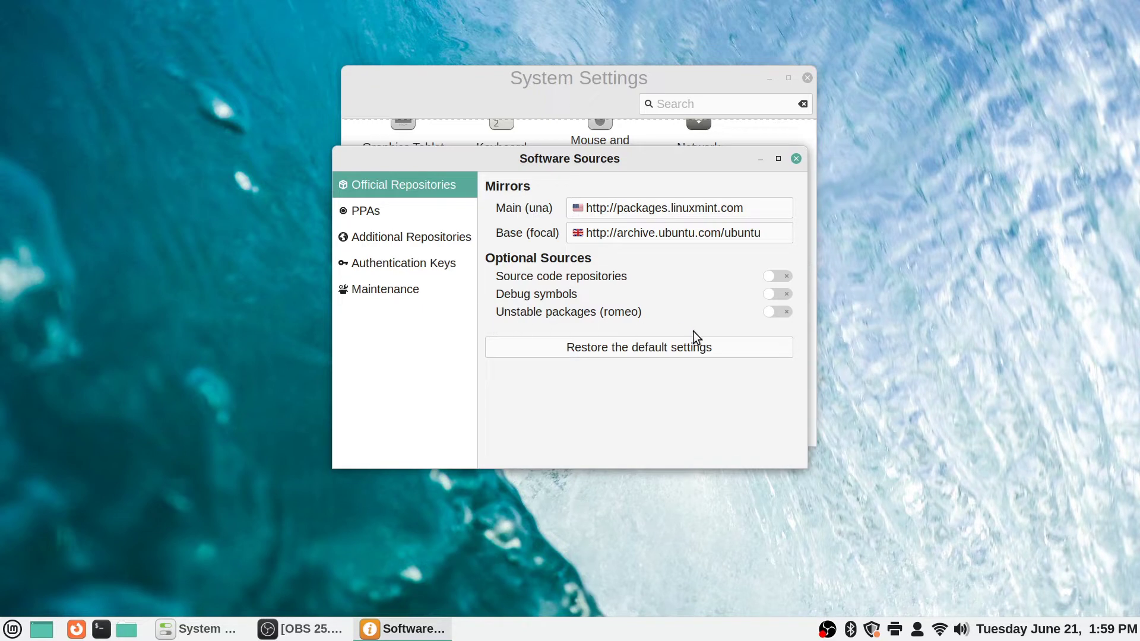
Review the PPAs, additional repositories, authentication keys, maintenance options and official repositories in Software Sources, and close it.
left_click(374, 219)
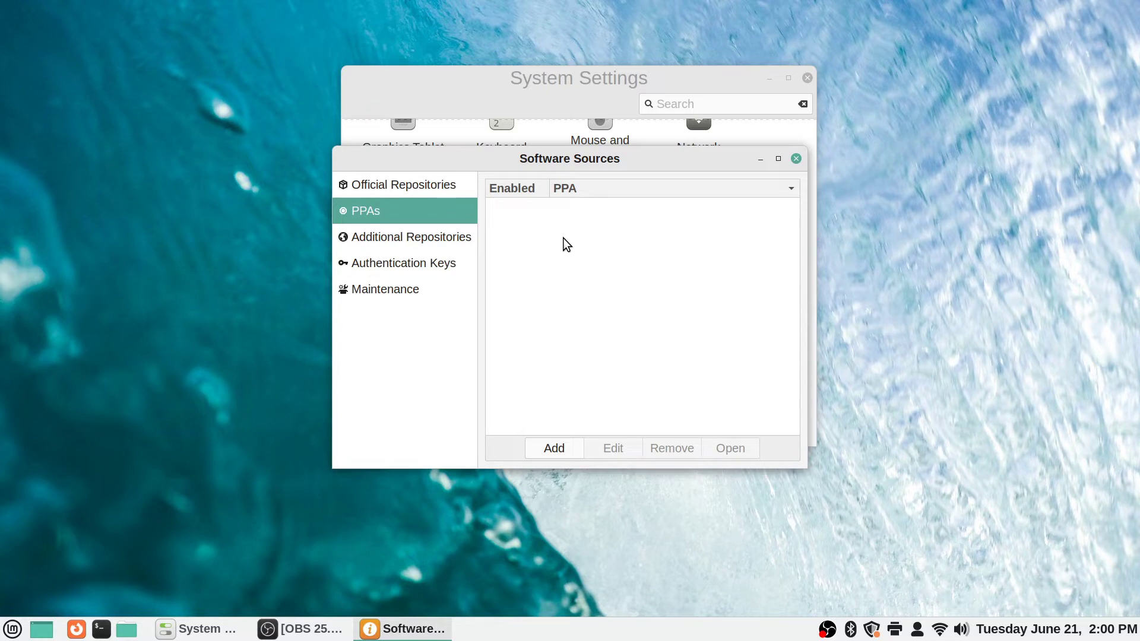
left_click(379, 247)
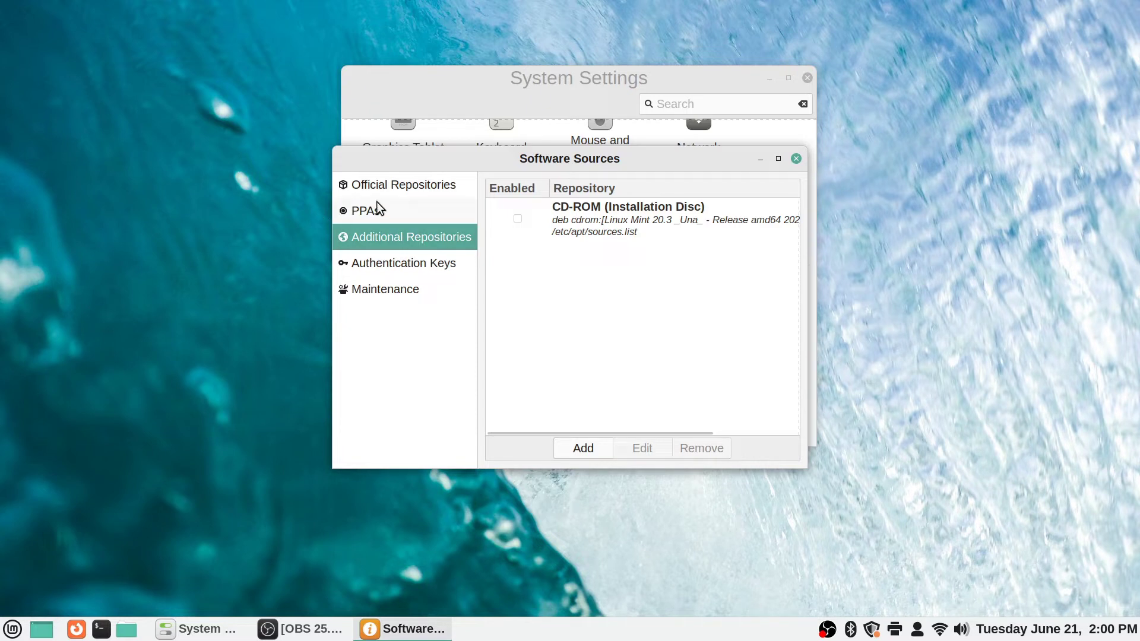
left_click(397, 265)
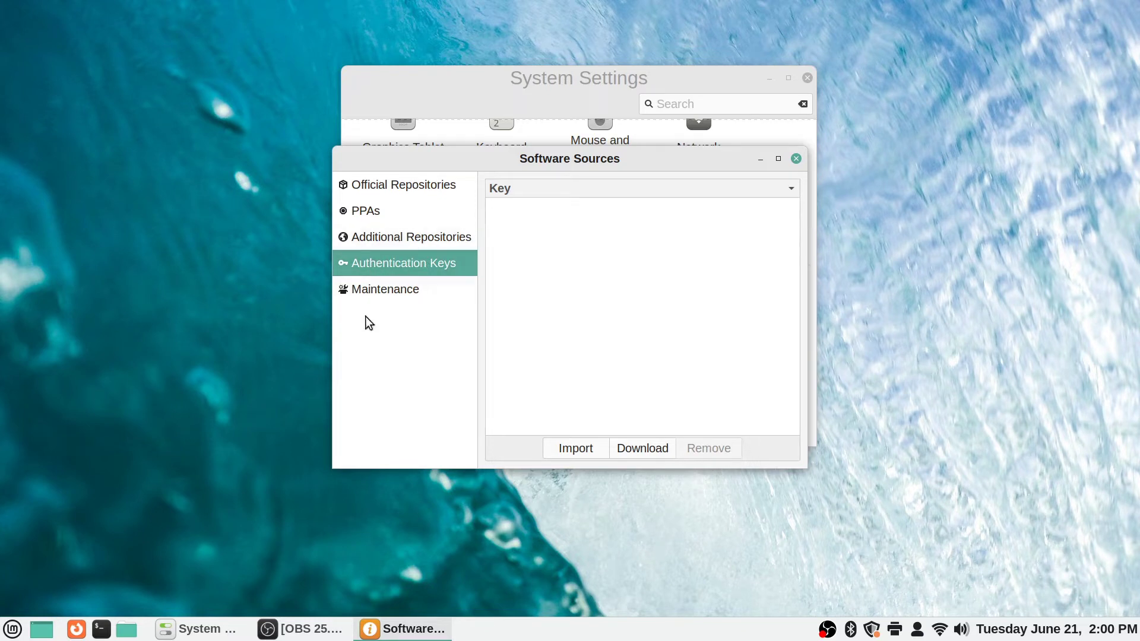
left_click(385, 291)
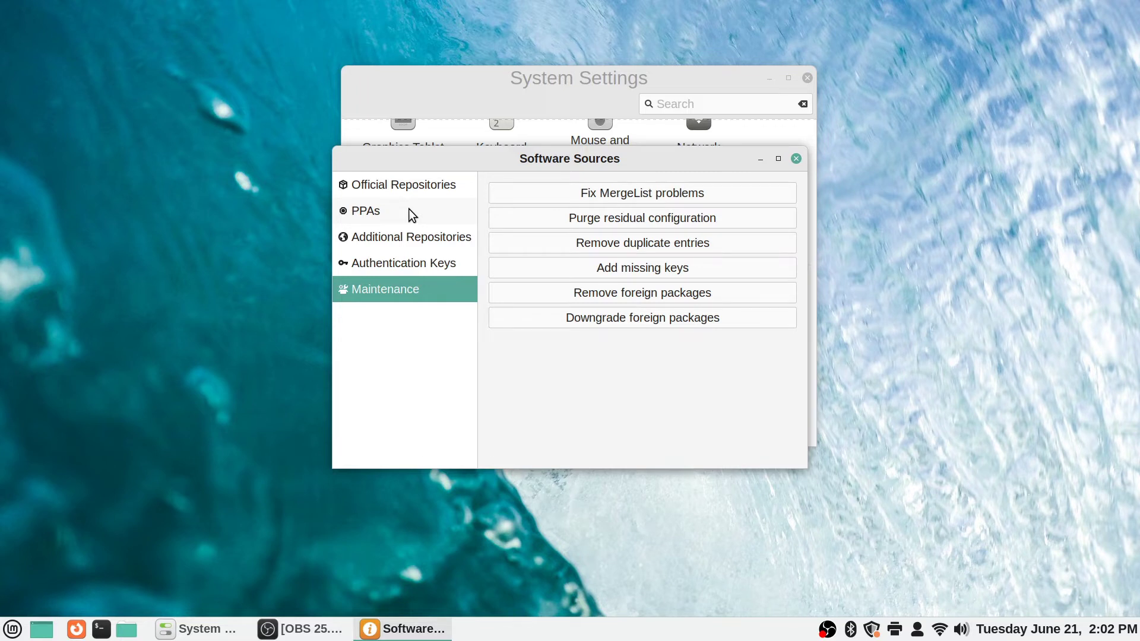
left_click(464, 189)
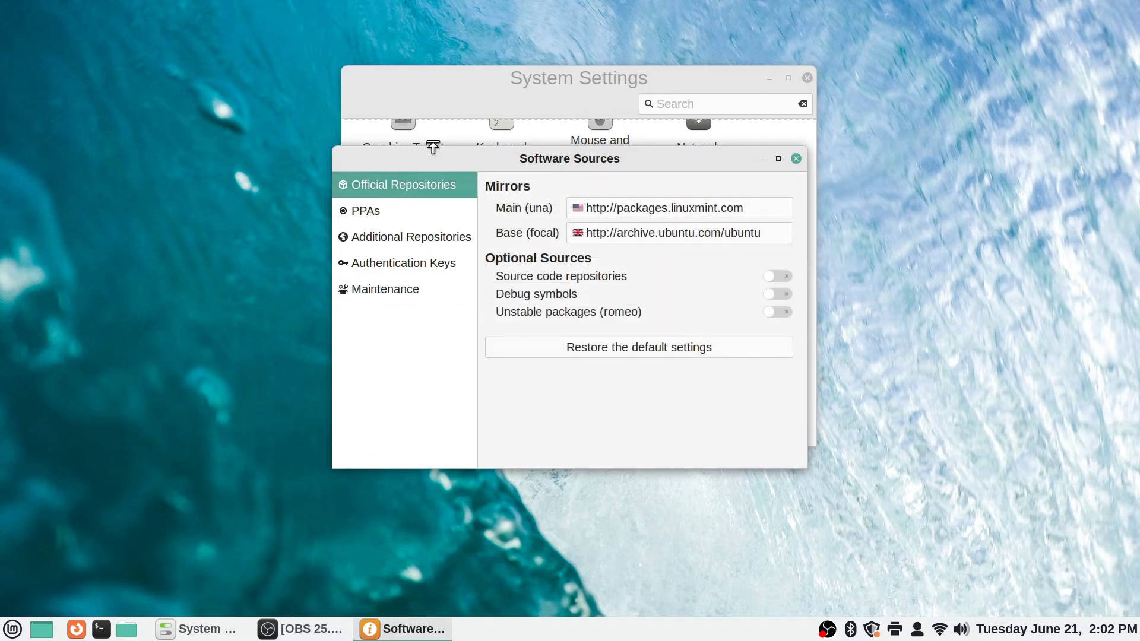
left_click(796, 159)
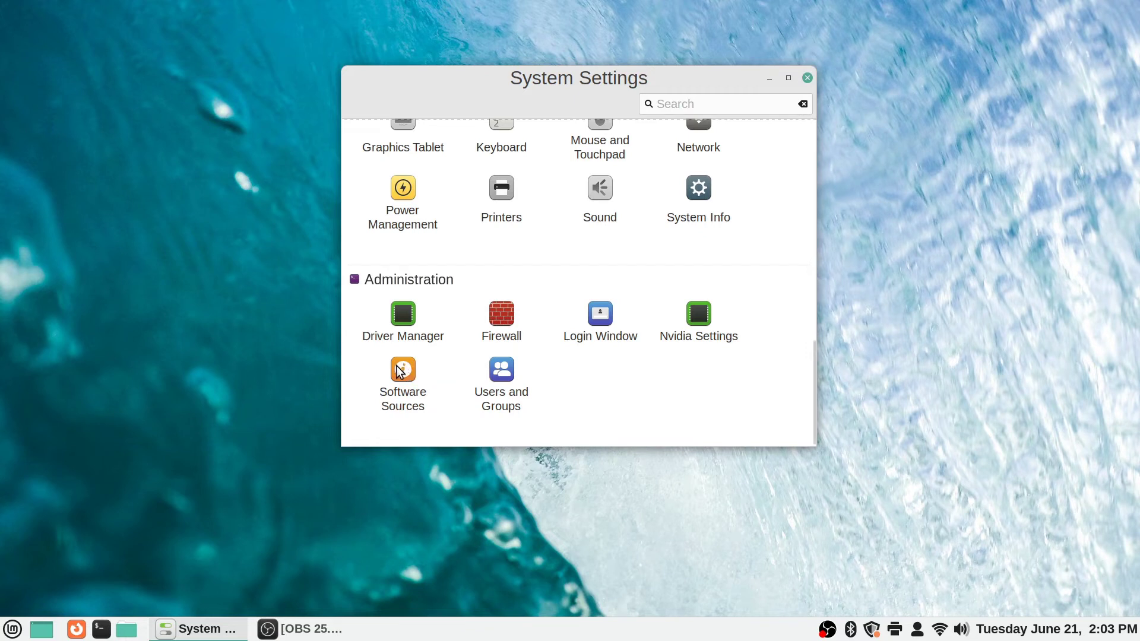
Open Users and Groups and view the existing user account's details.
left_click(500, 370)
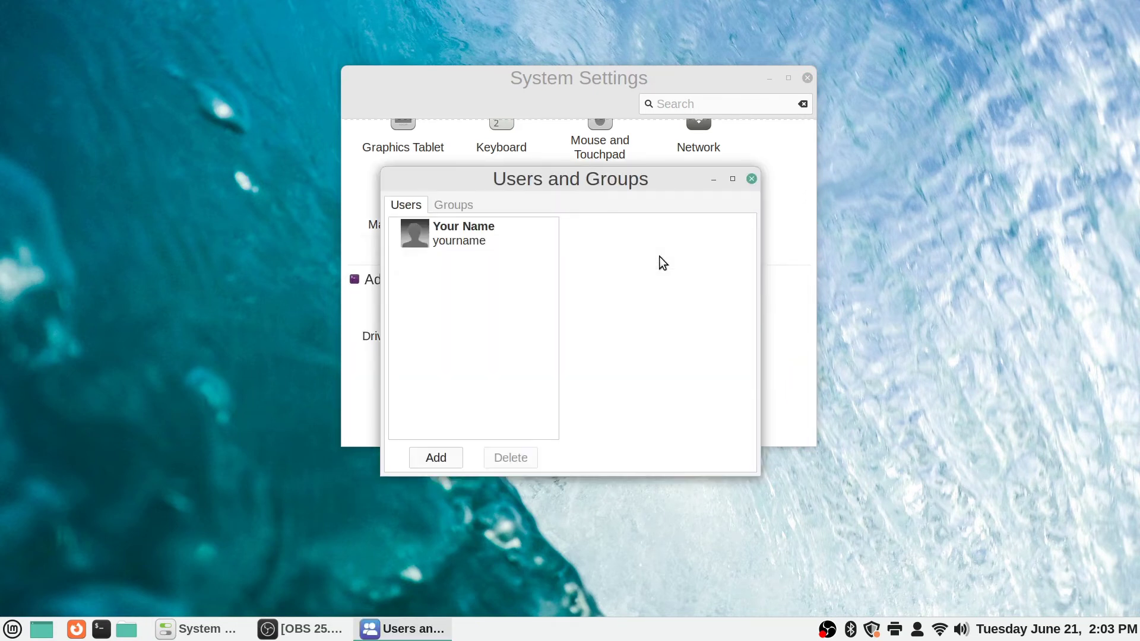
left_click(475, 244)
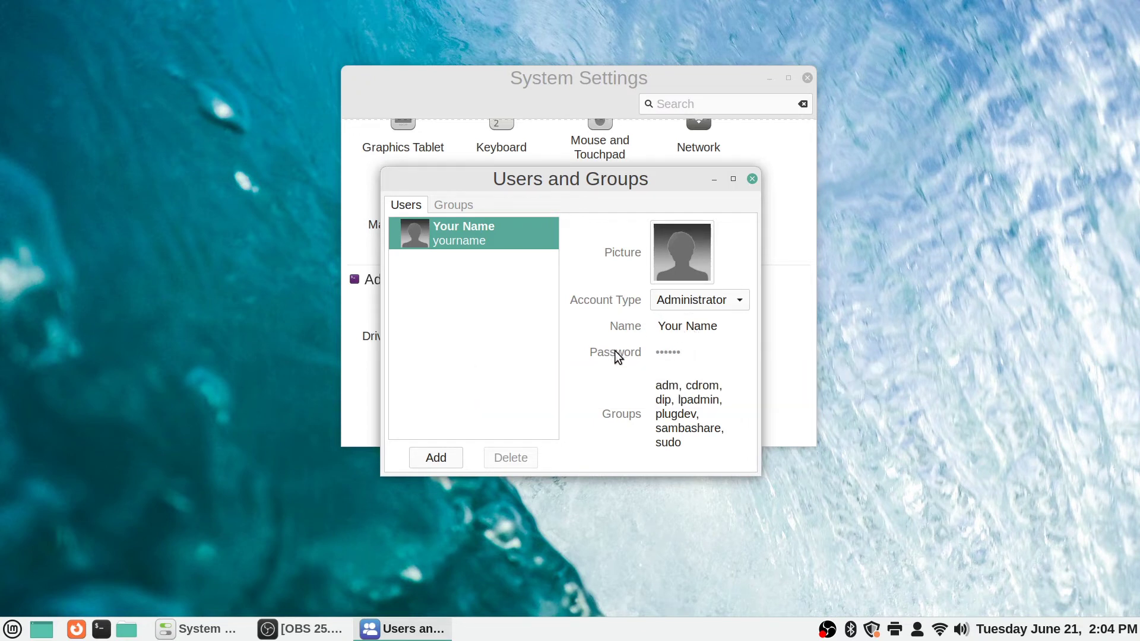
mouse_move(659, 356)
Examine the new-user form's account type choices, full name and username fields, and cancel it without adding an account.
left_click(439, 461)
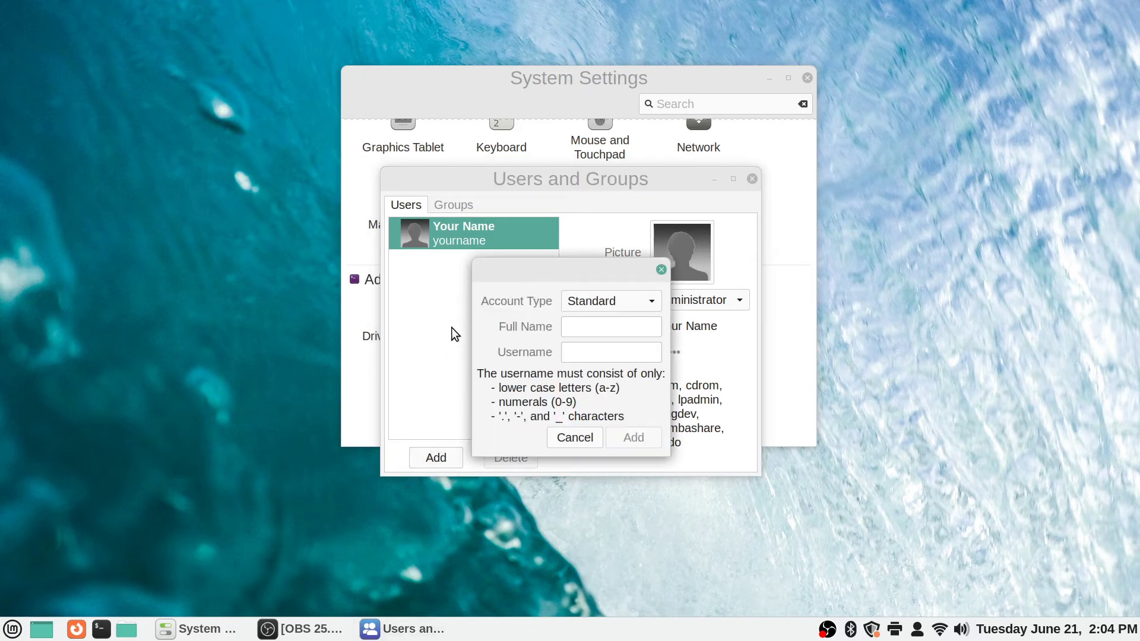
left_click(646, 300)
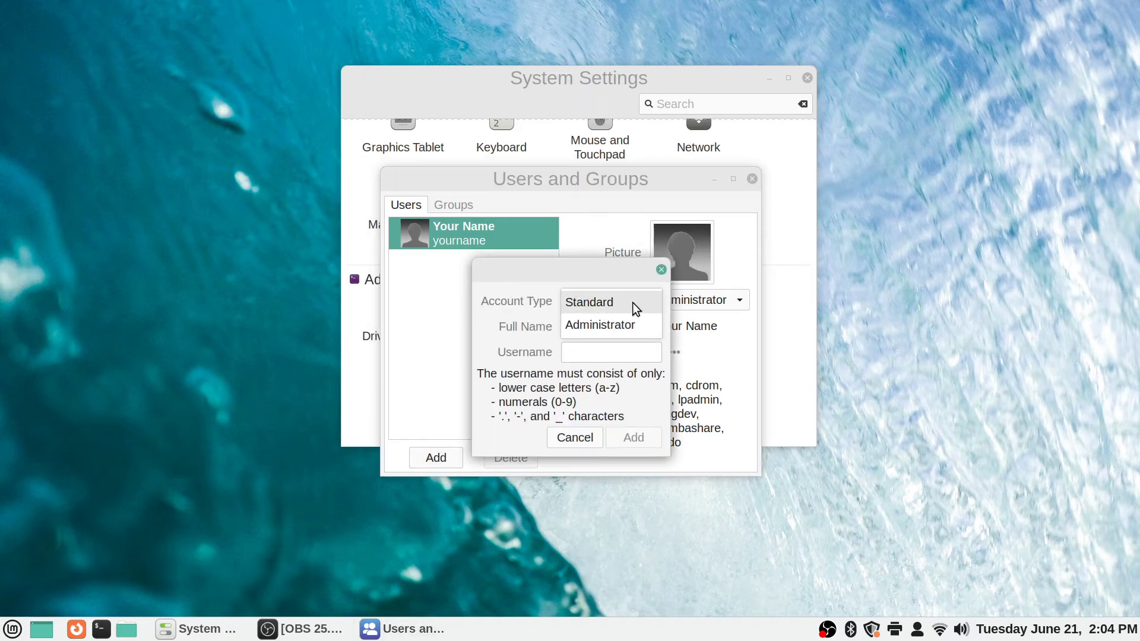
left_click(633, 302)
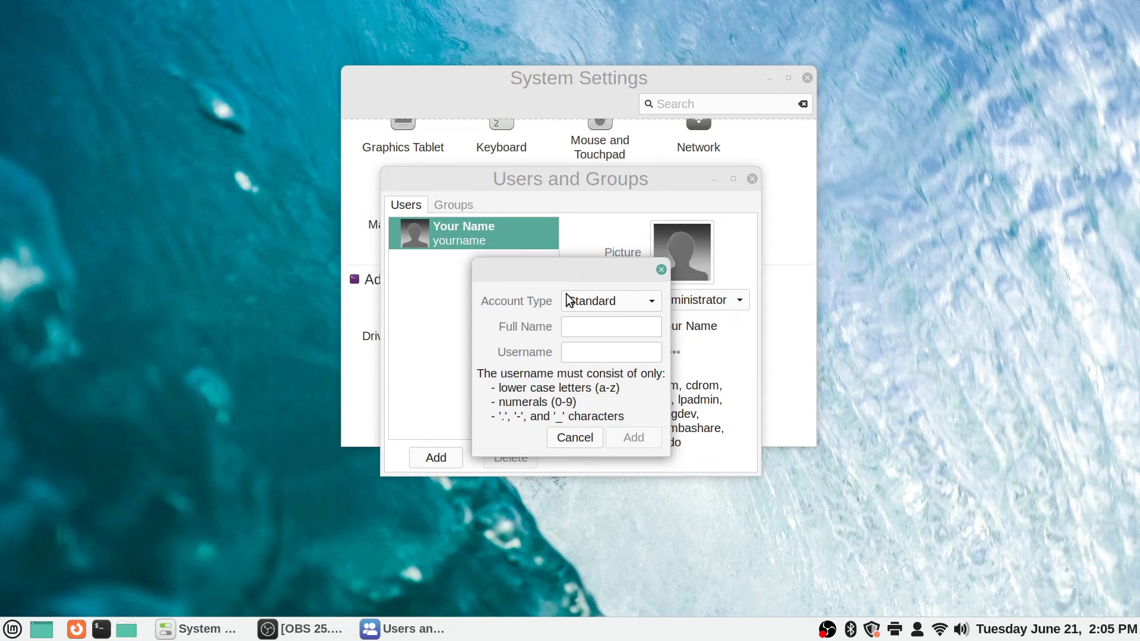
left_click(629, 301)
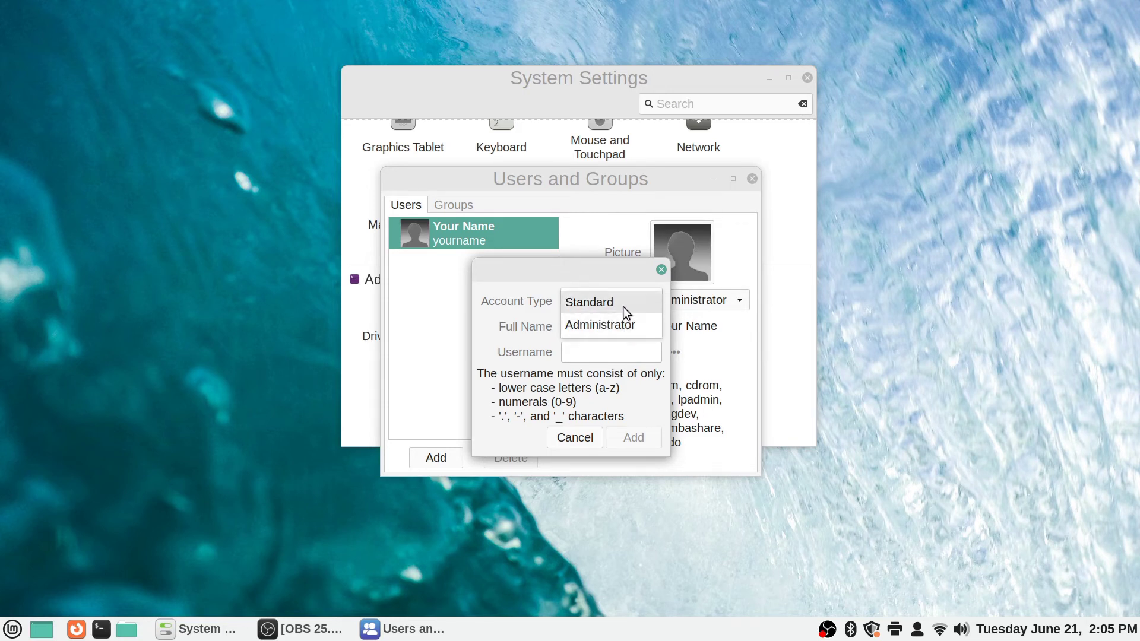
left_click(622, 307)
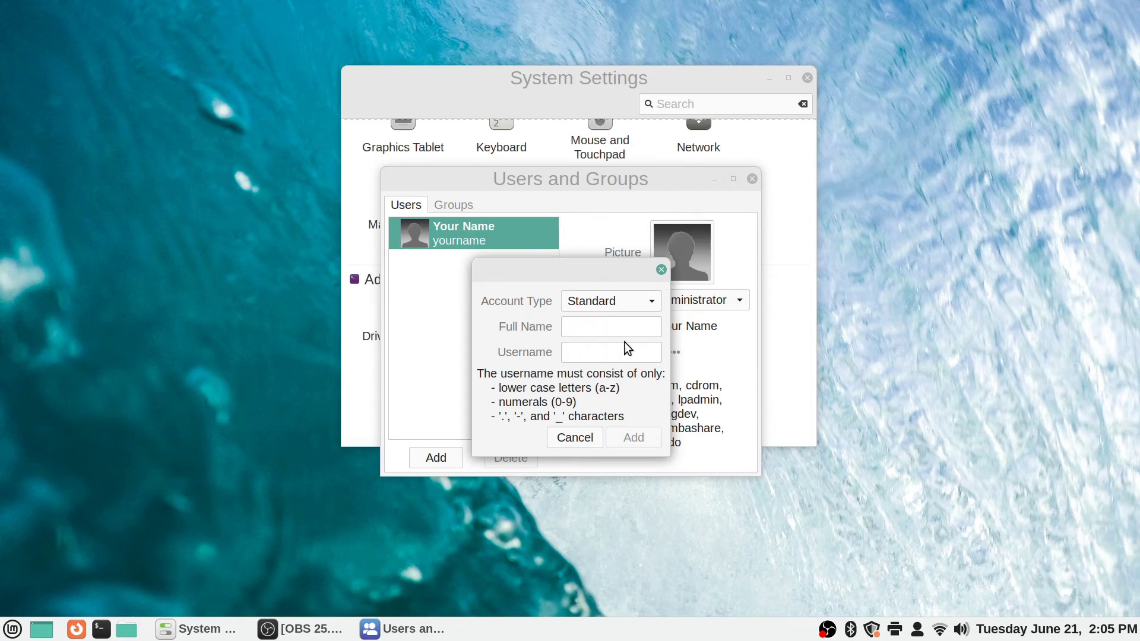
left_click(588, 327)
left_click(577, 354)
left_click(585, 439)
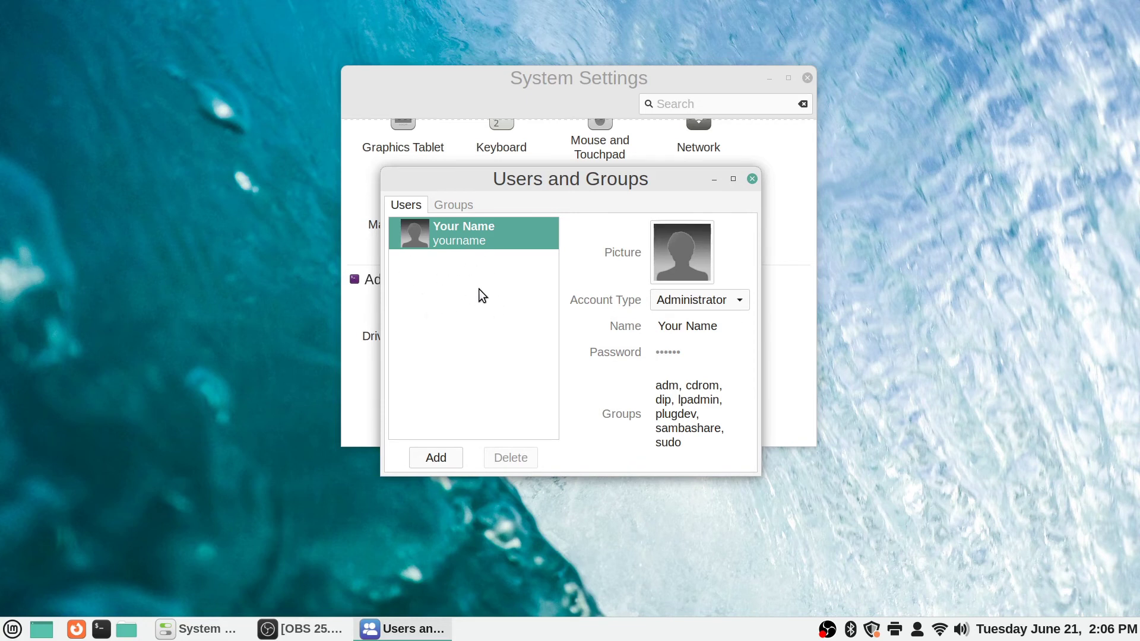
Look through the list of system groups and inspect the new-group form, cancelling it without adding a group.
left_click(450, 205)
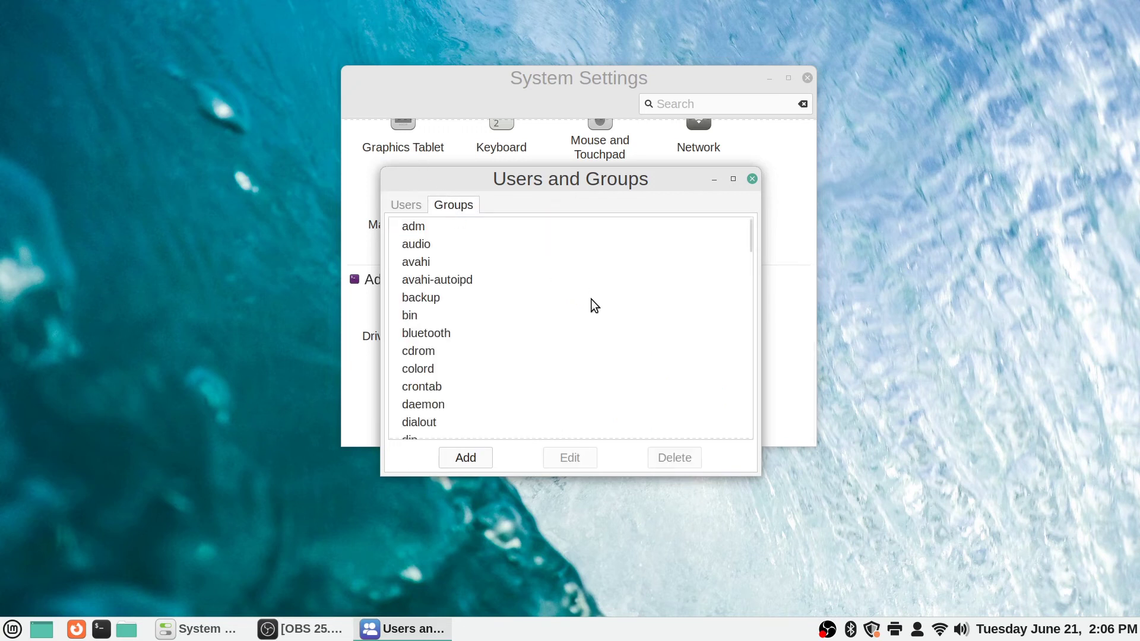
scroll(592, 305, "down", 3)
scroll(593, 305, "down", 15)
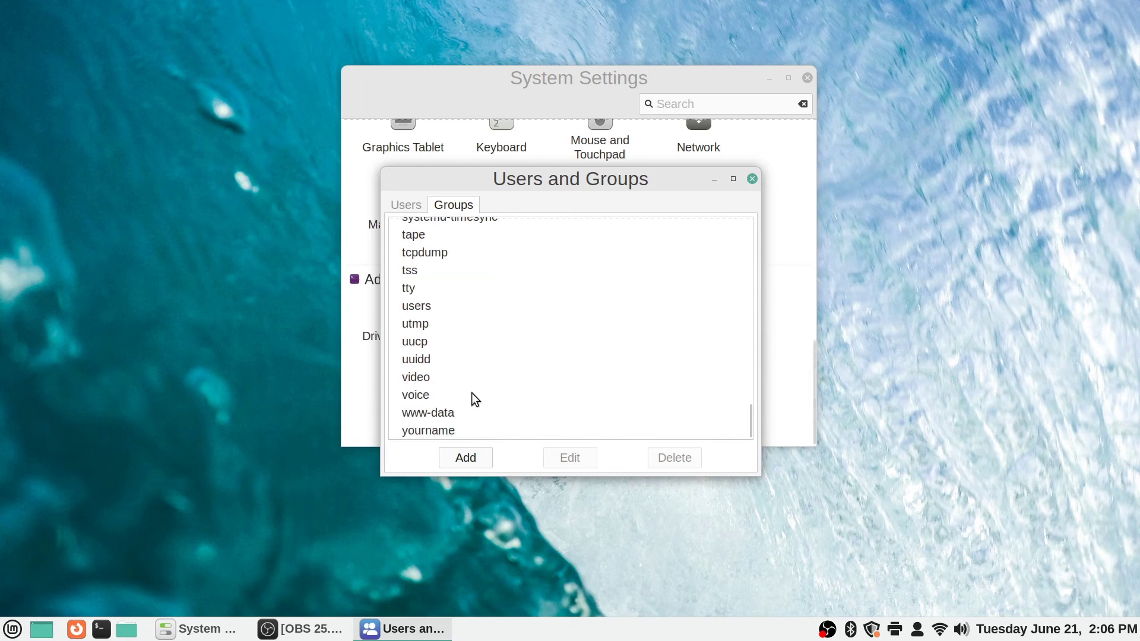
left_click(466, 461)
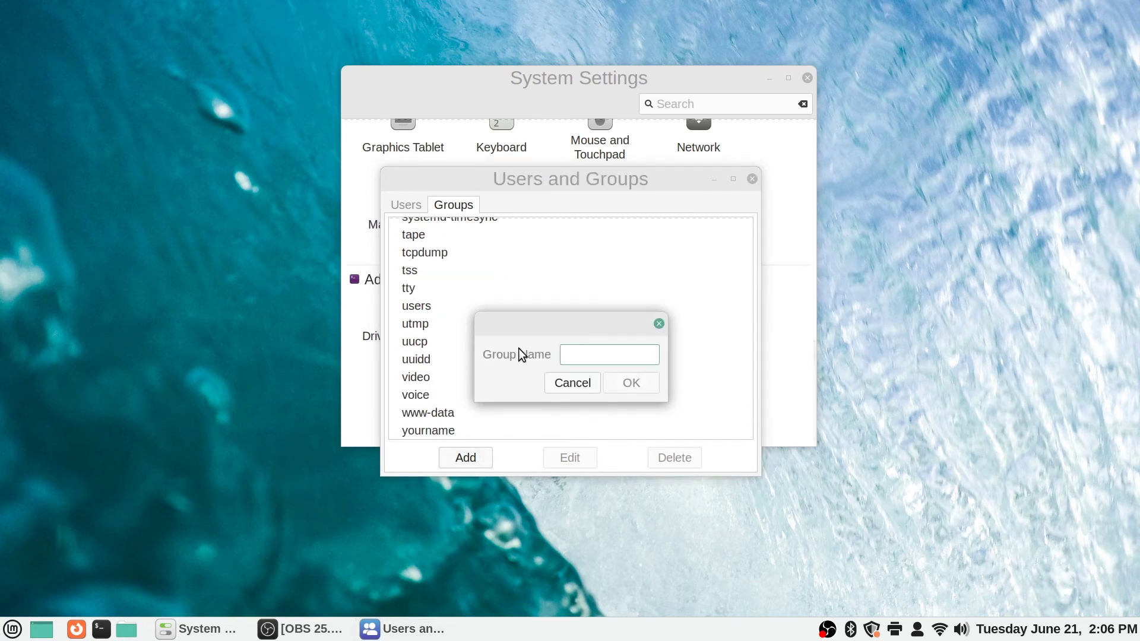
left_click(587, 383)
scroll(586, 301, "up", 12)
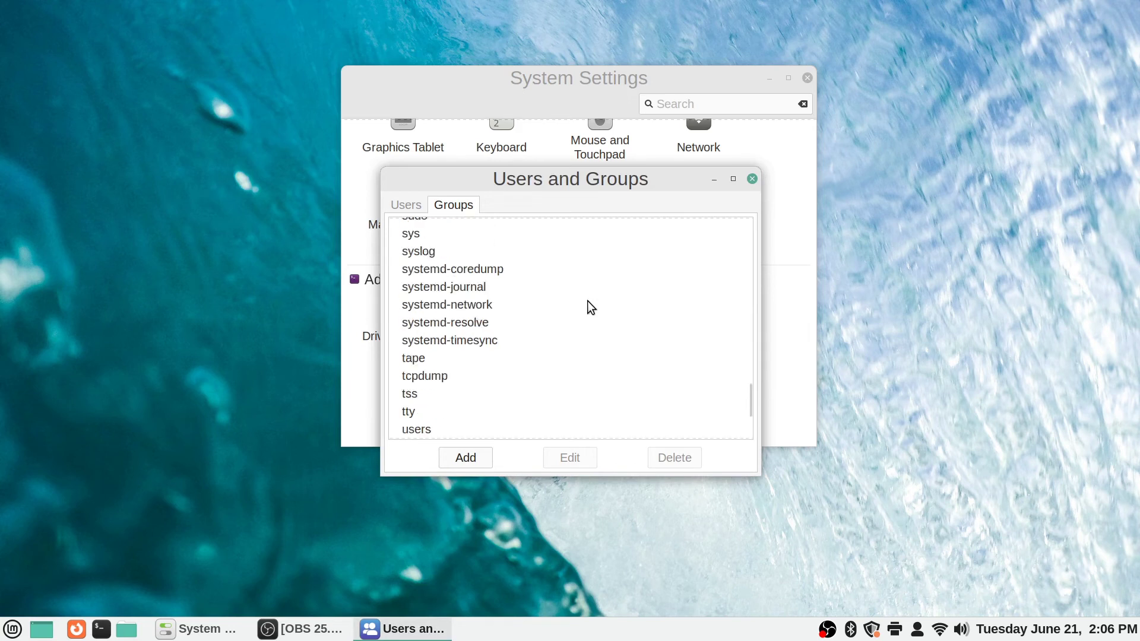
scroll(587, 302, "up", 8)
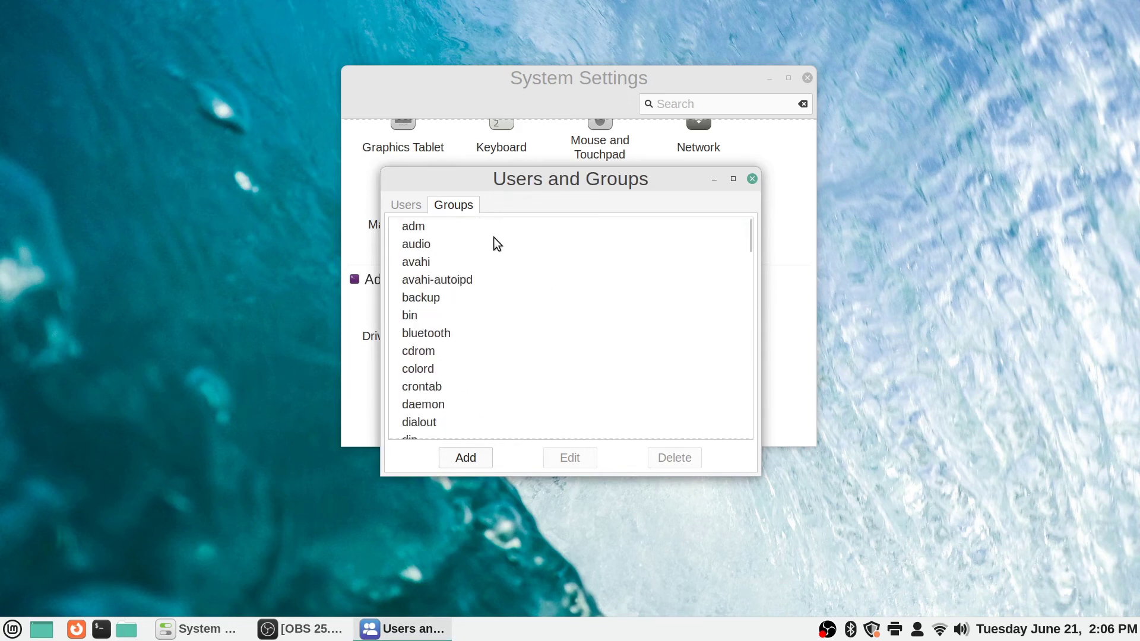
Compare the user account's details with the full list of groups, and close Users and Groups.
left_click(402, 204)
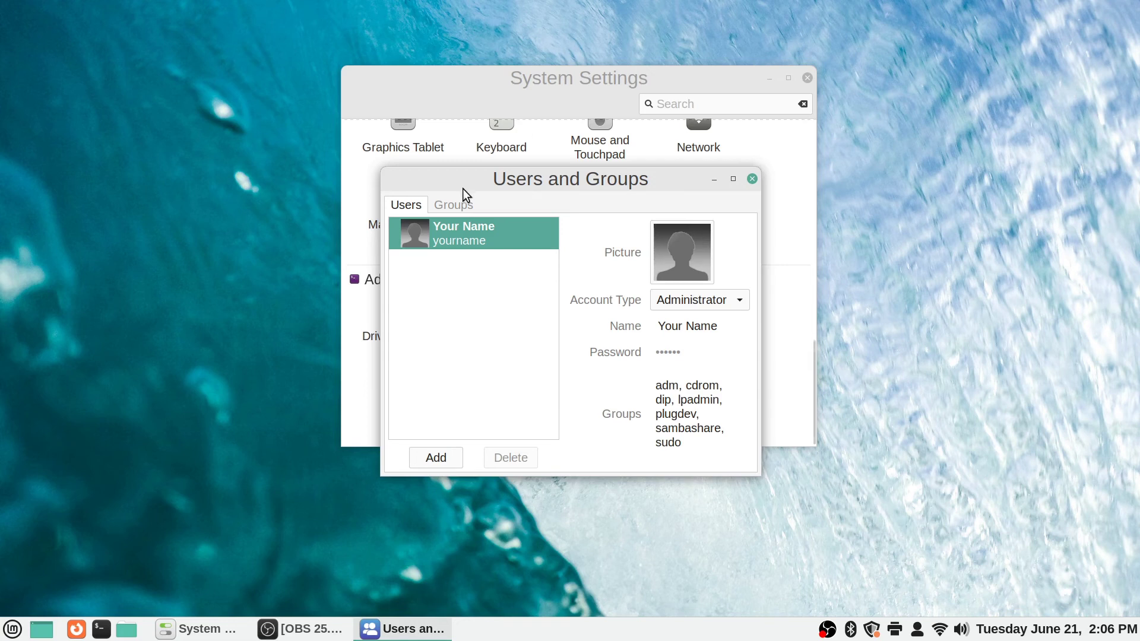
left_click(454, 205)
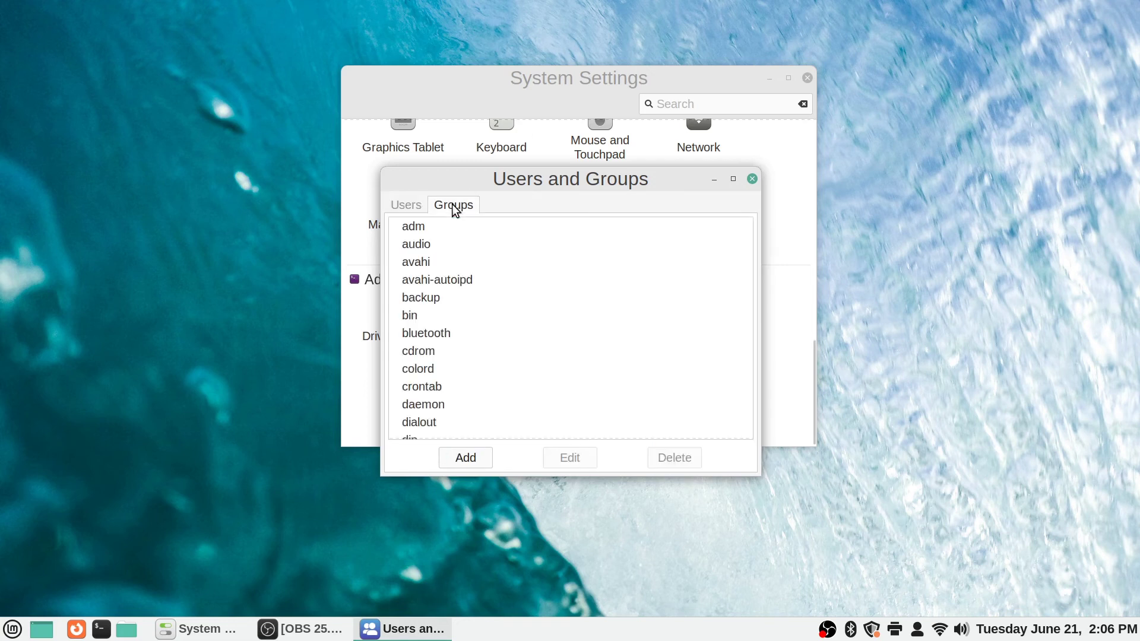
left_click(396, 205)
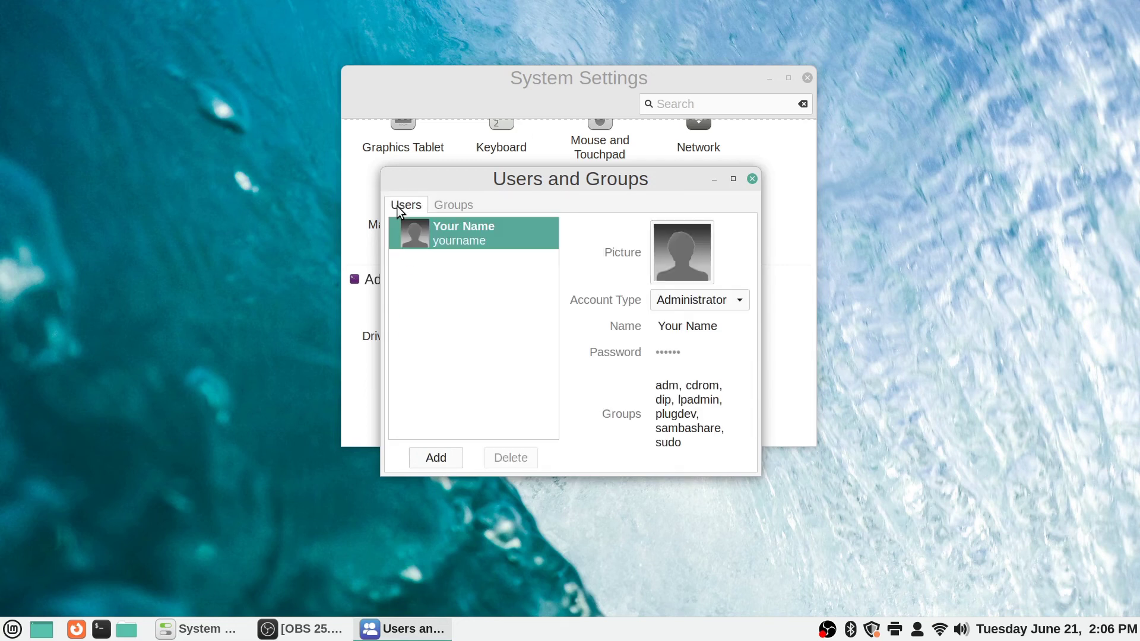
left_click(455, 205)
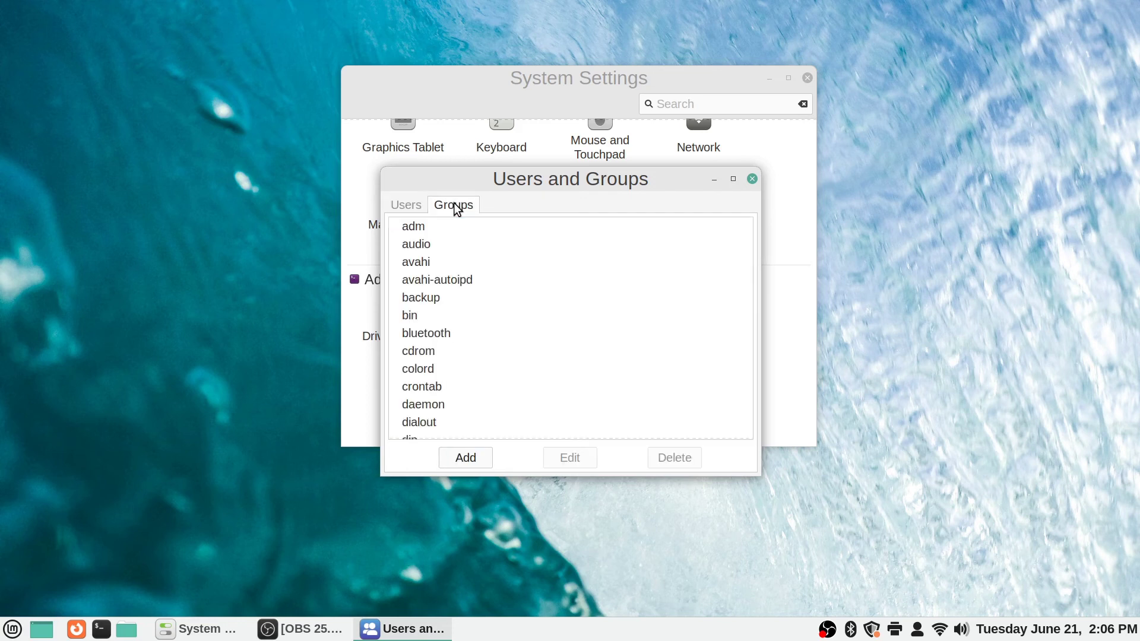
scroll(568, 330, "down", 20)
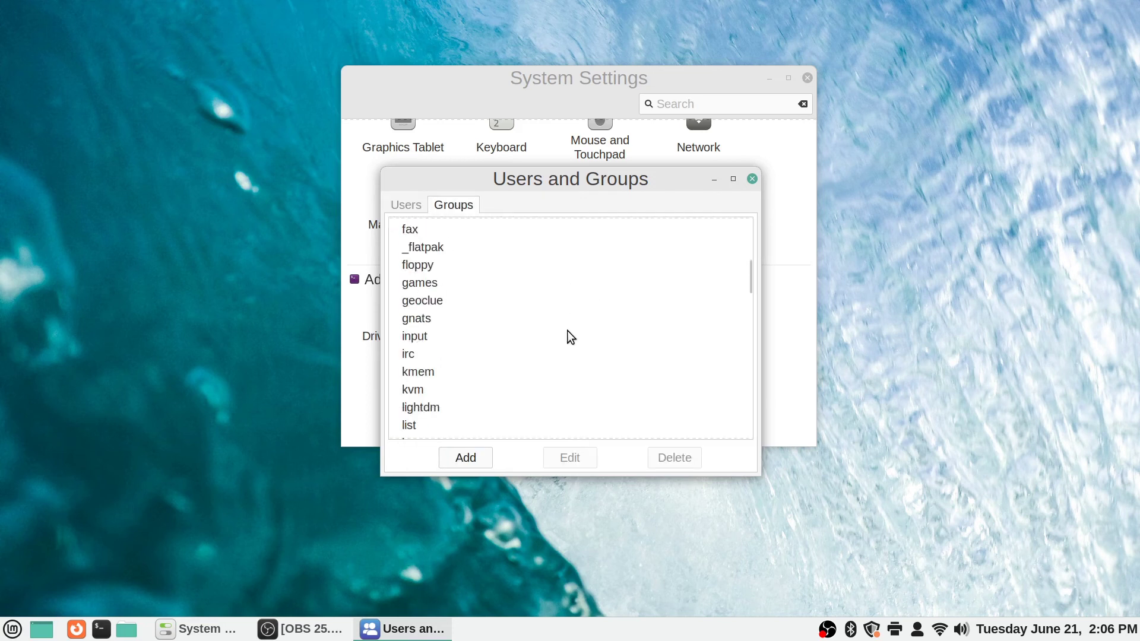
scroll(567, 336, "down", 15)
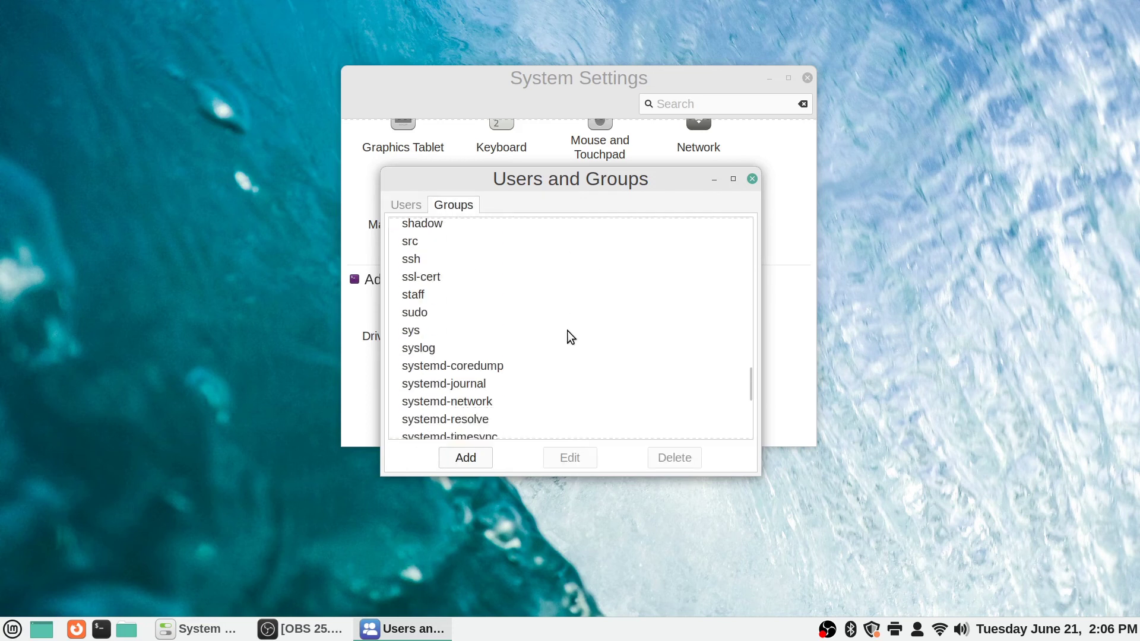
scroll(567, 331, "up", 10)
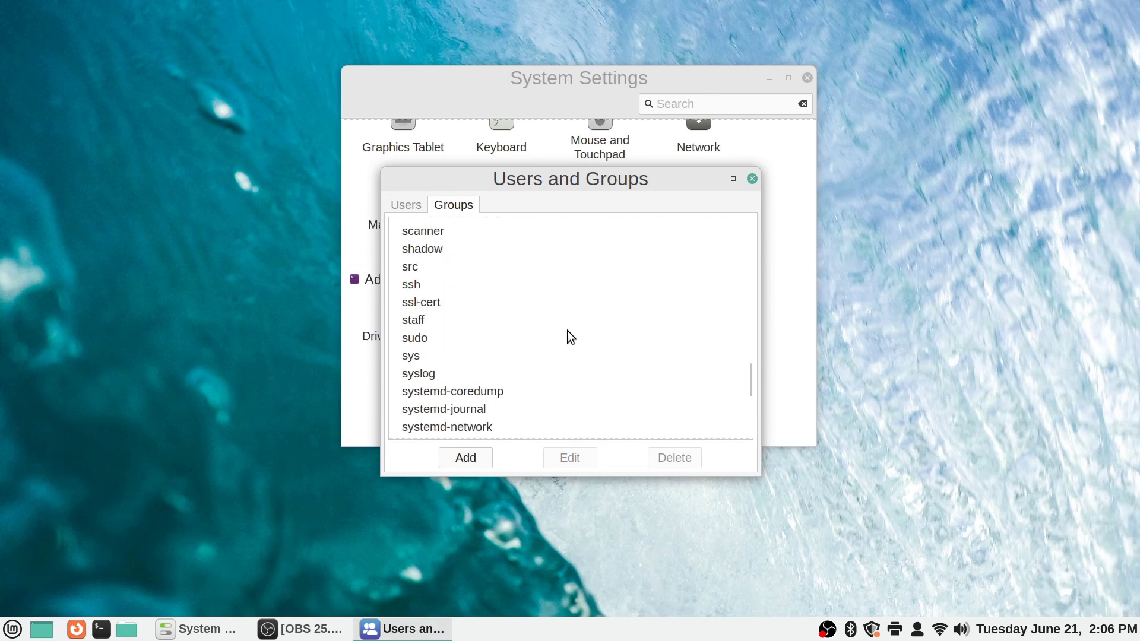
scroll(568, 337, "up", 8)
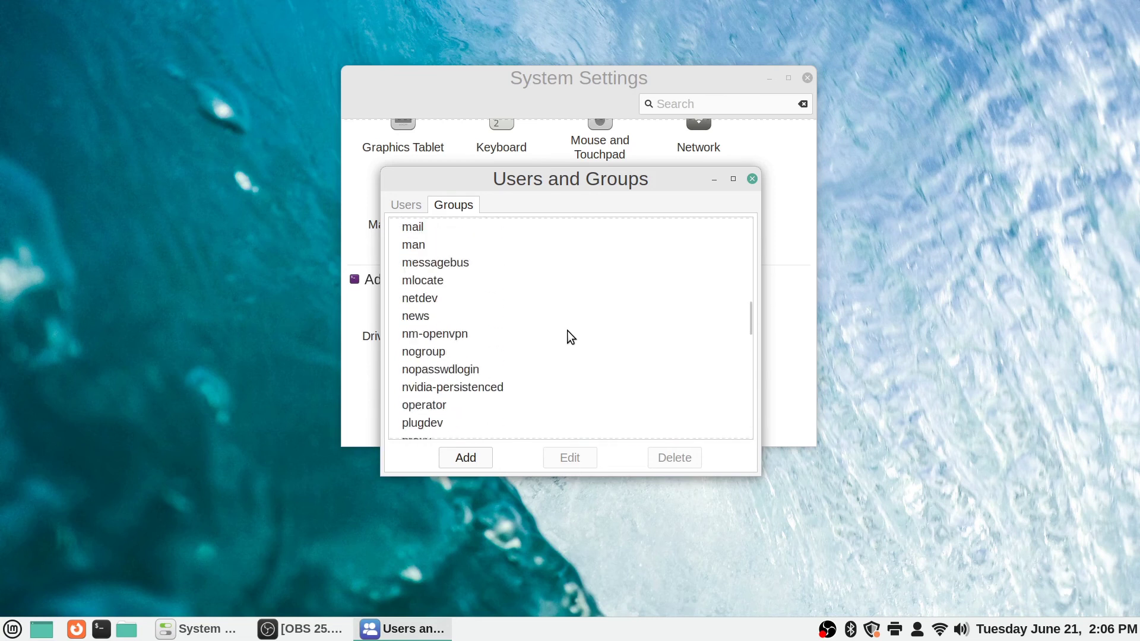
scroll(568, 330, "up", 6)
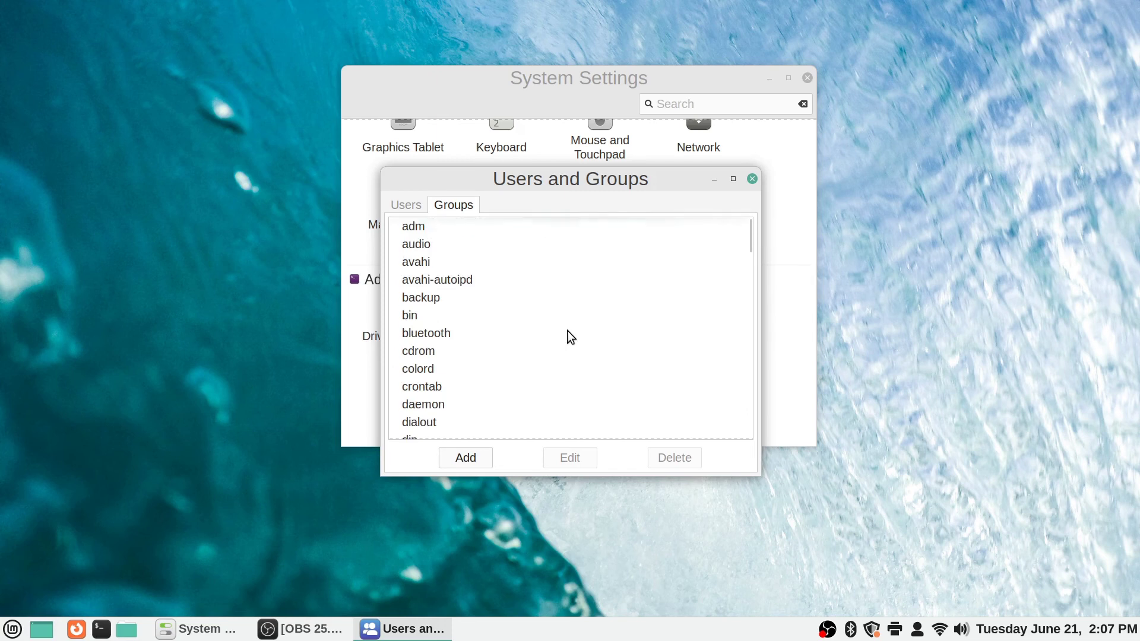
left_click(406, 205)
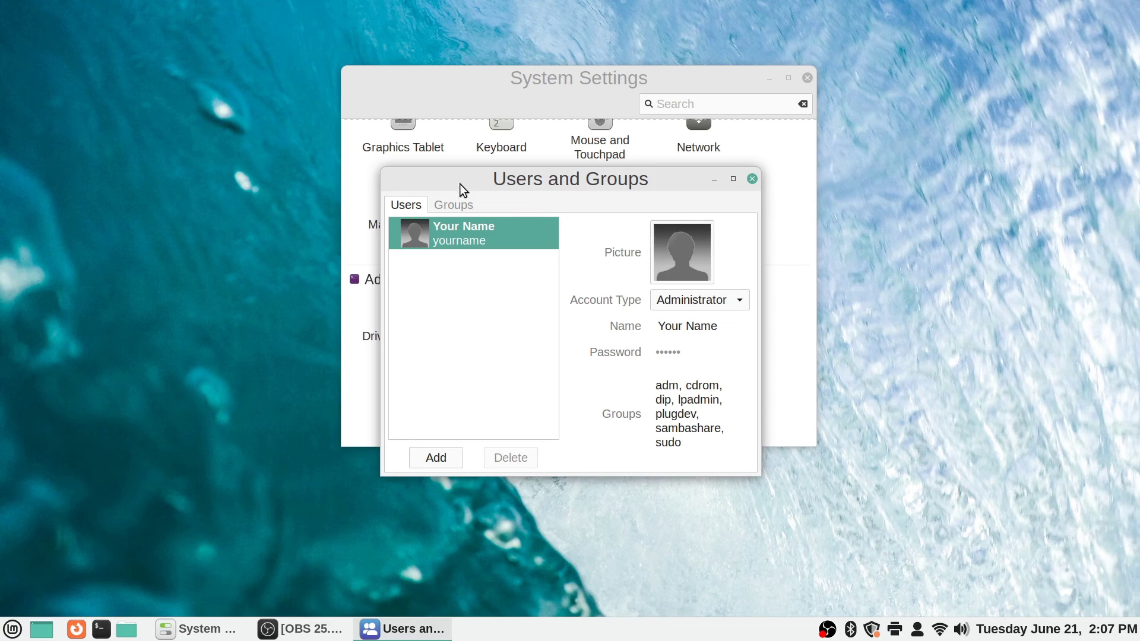
left_click(753, 179)
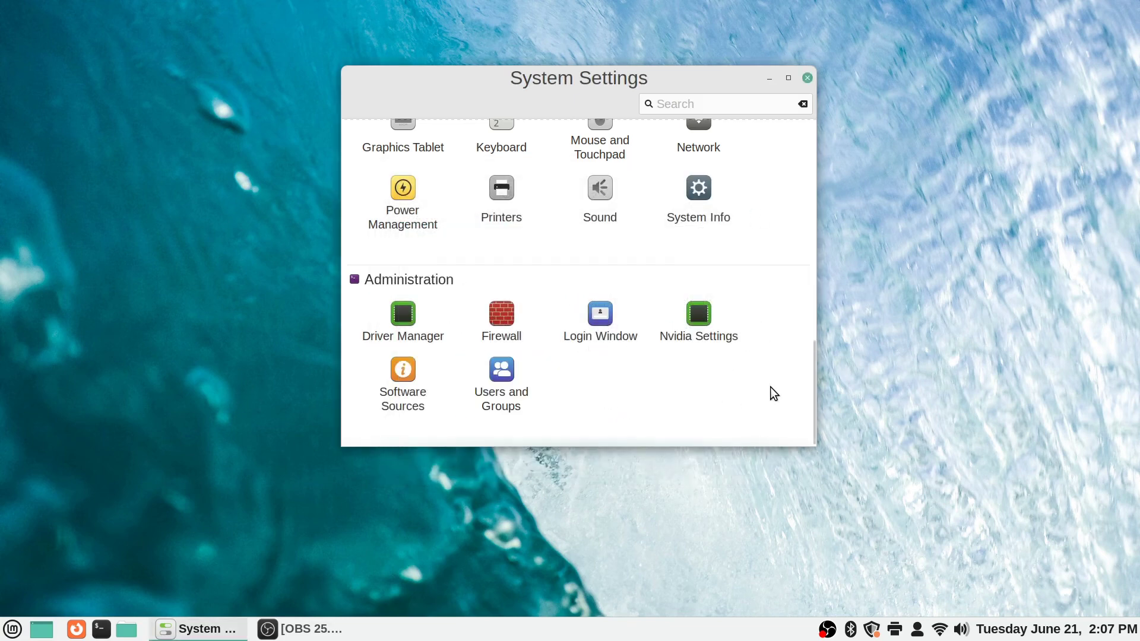
Look over the Appearance, Preferences and Hardware categories in System Settings.
scroll(781, 389, "up", 6)
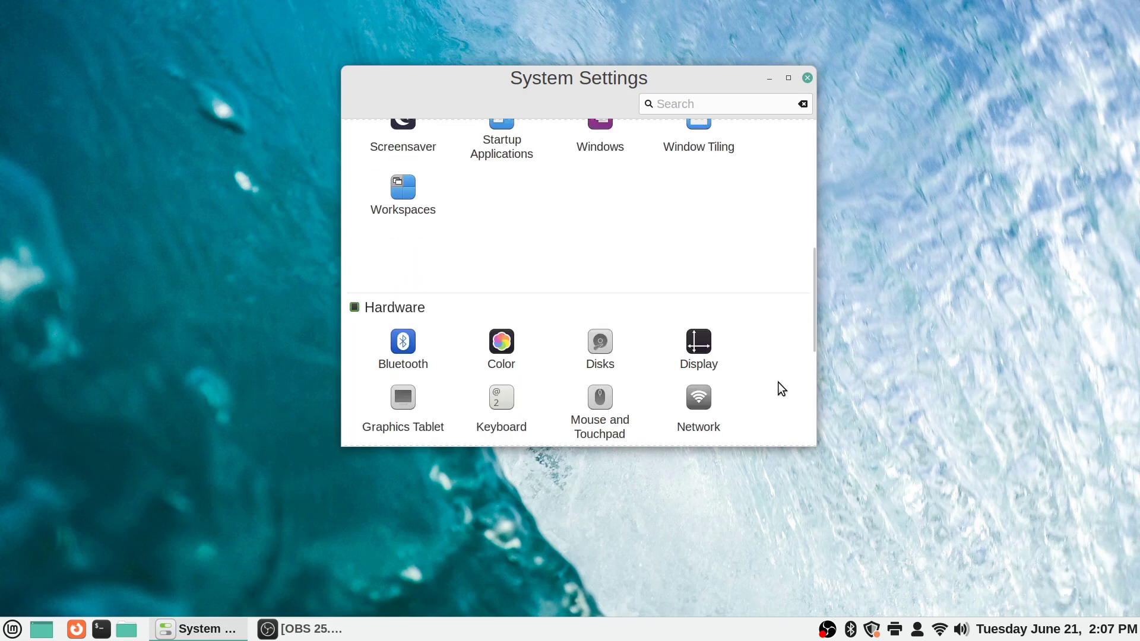
scroll(778, 383, "up", 8)
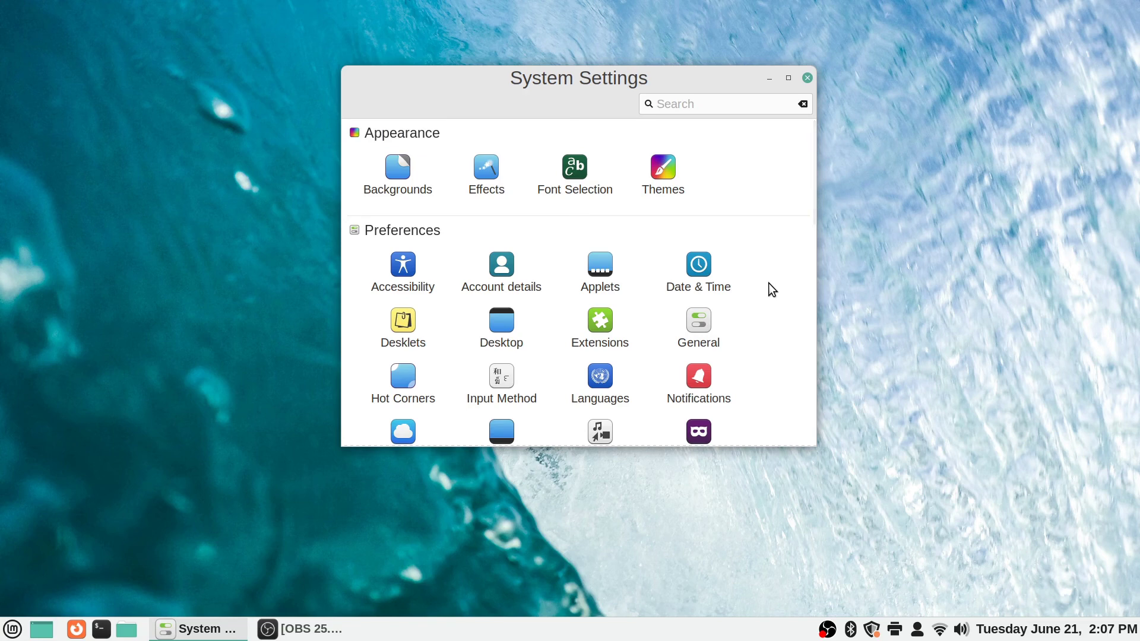
scroll(768, 284, "down", 3)
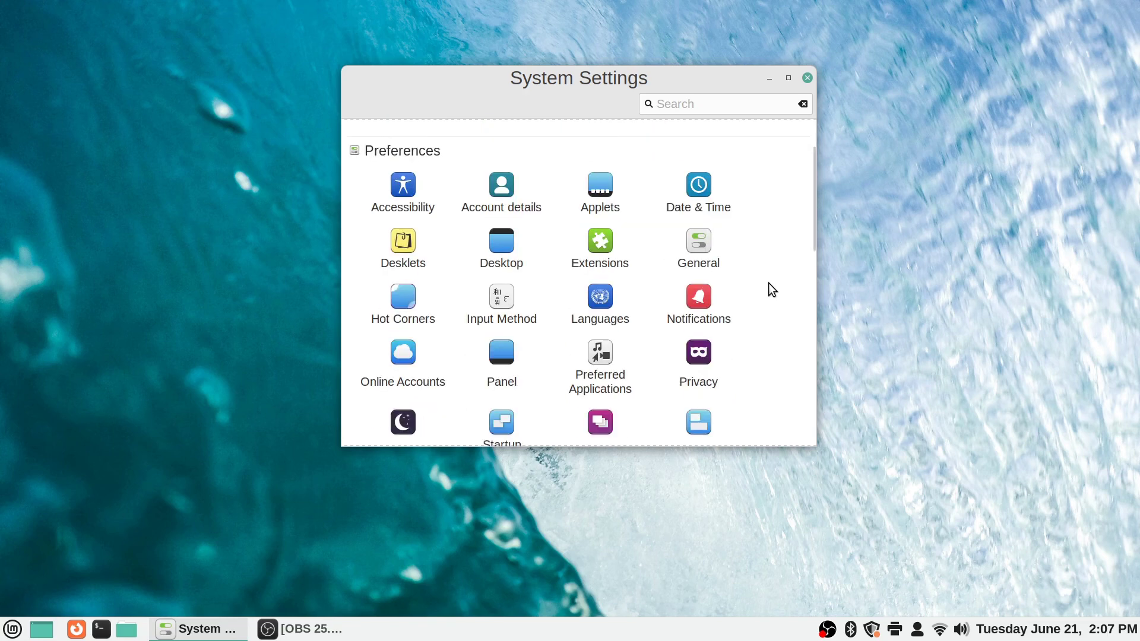
scroll(768, 282, "down", 1)
scroll(768, 283, "up", 1)
scroll(768, 283, "down", 4)
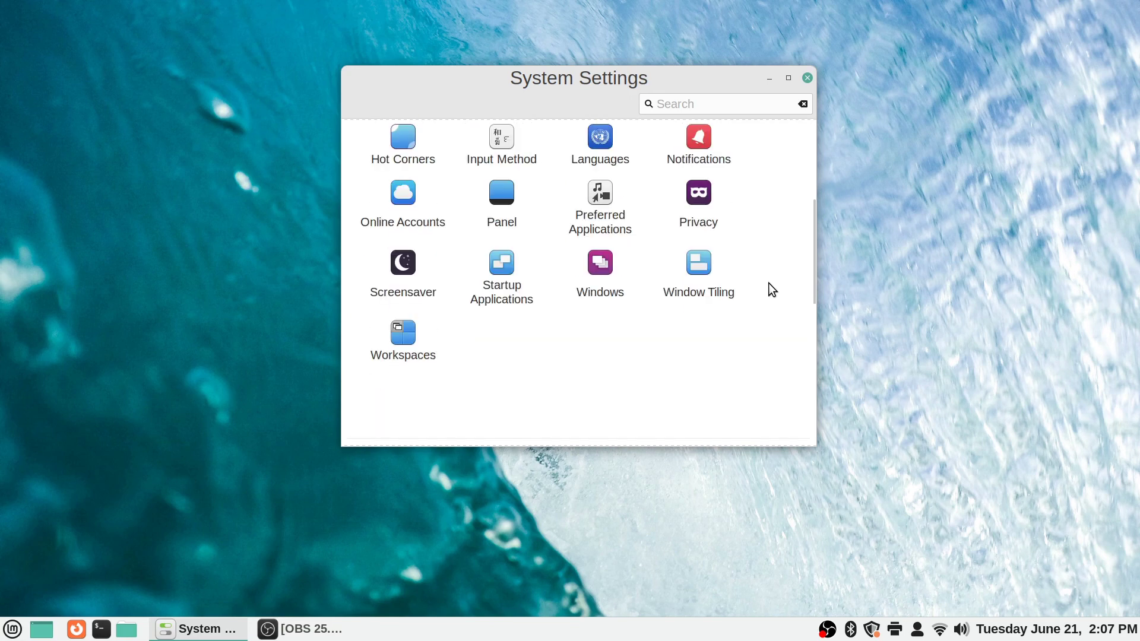
scroll(768, 282, "down", 3)
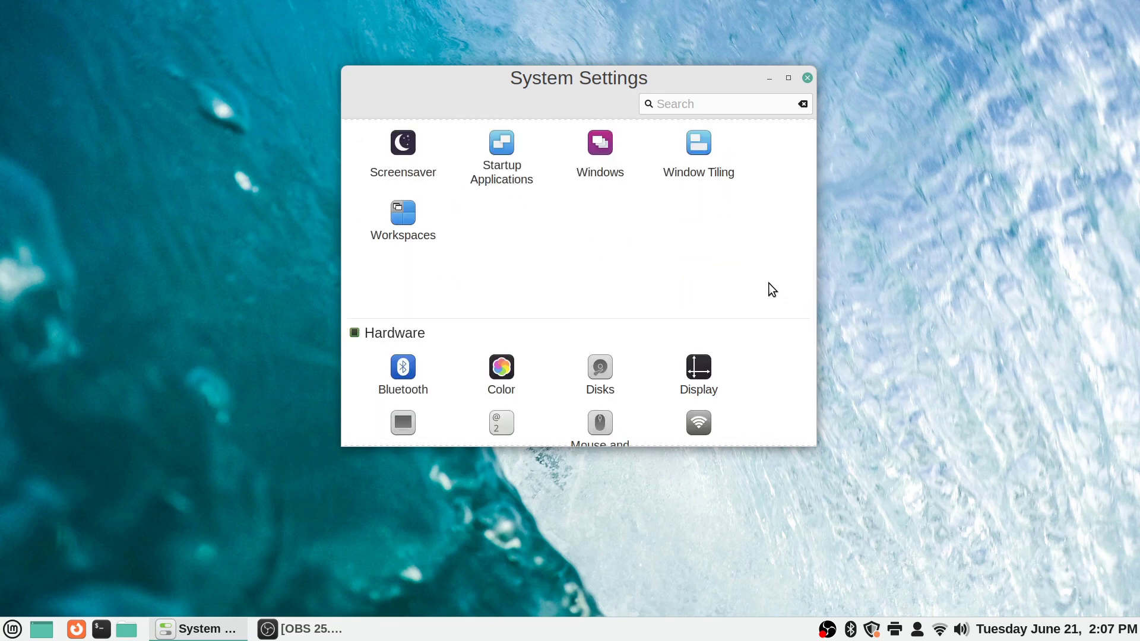
Look through all System Settings categories, from Appearance and Preferences down to Hardware and Administration.
scroll(768, 283, "down", 1)
scroll(769, 285, "down", 4)
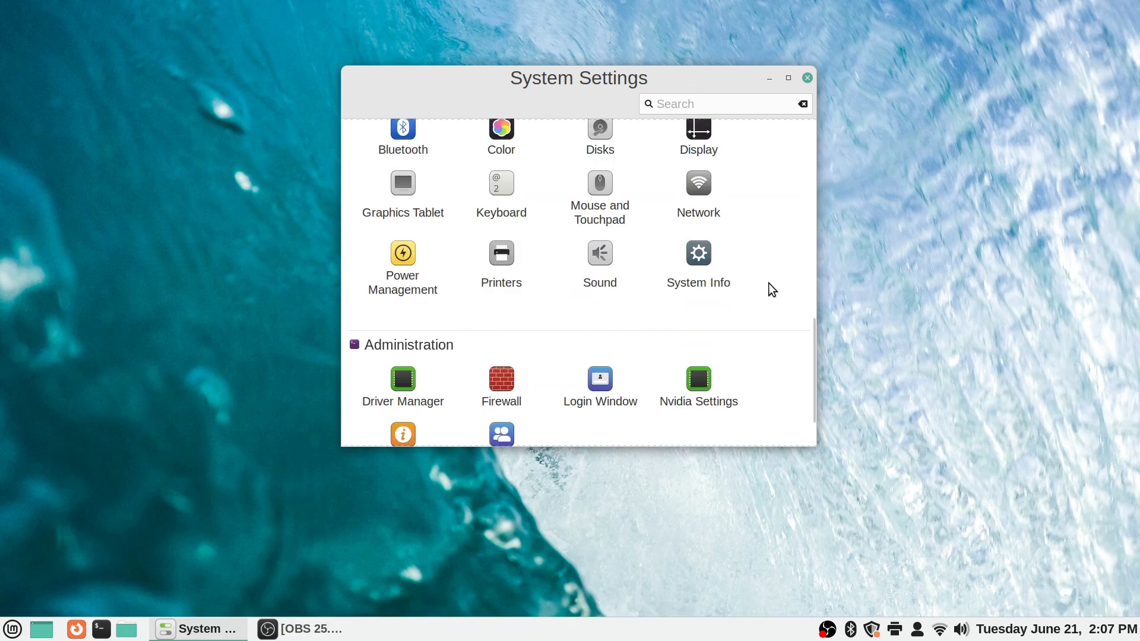
scroll(768, 282, "up", 12)
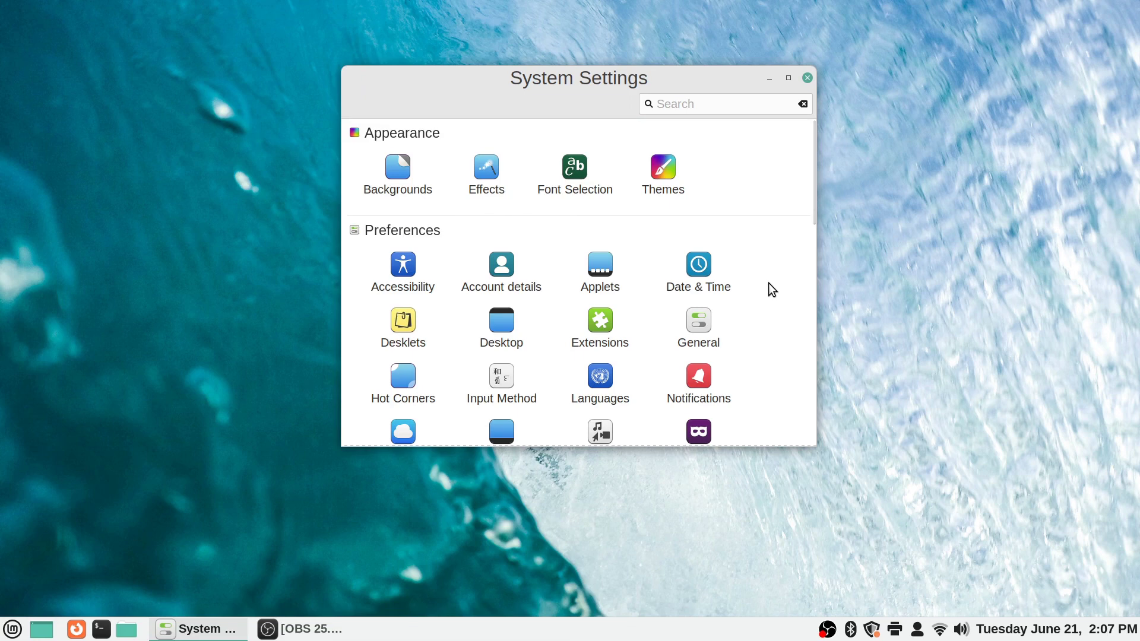
scroll(768, 282, "down", 2)
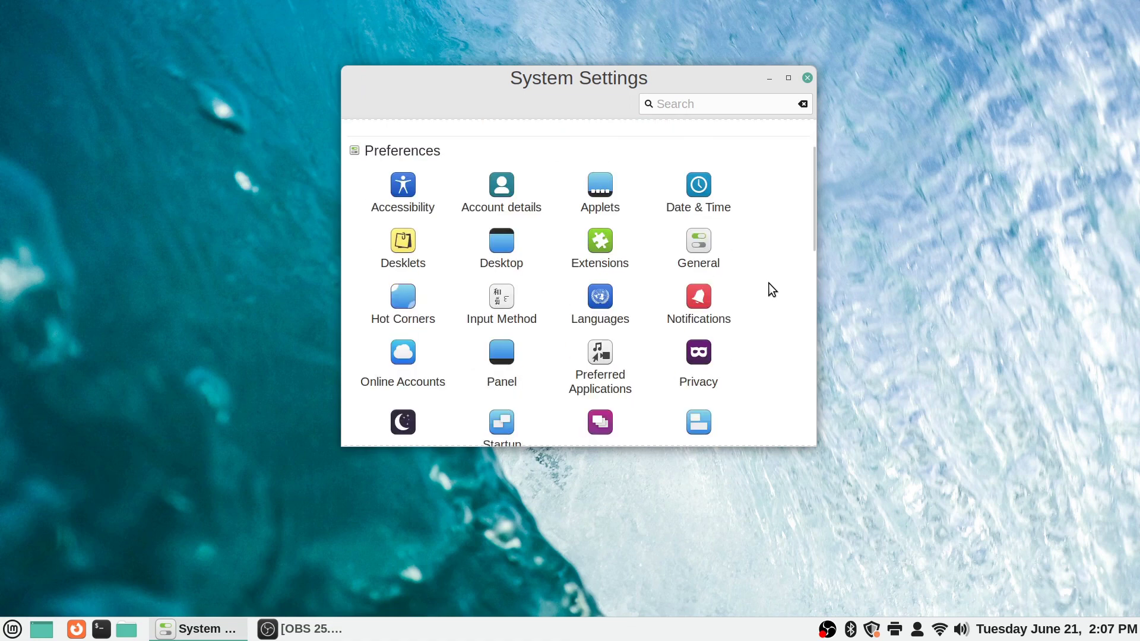
scroll(768, 282, "down", 4)
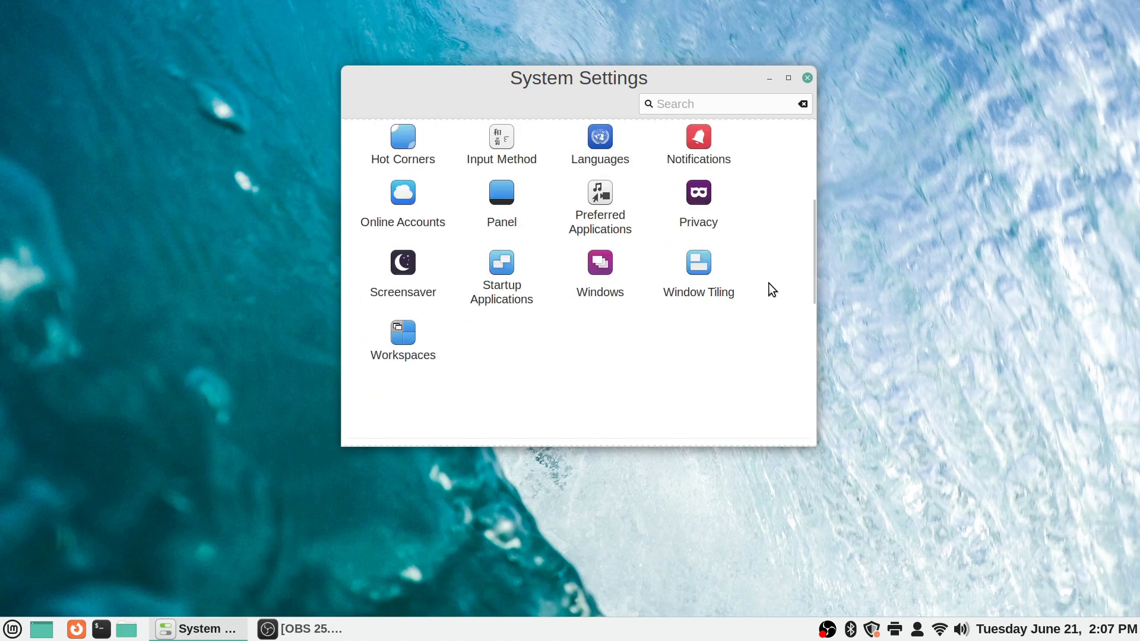
scroll(768, 283, "down", 3)
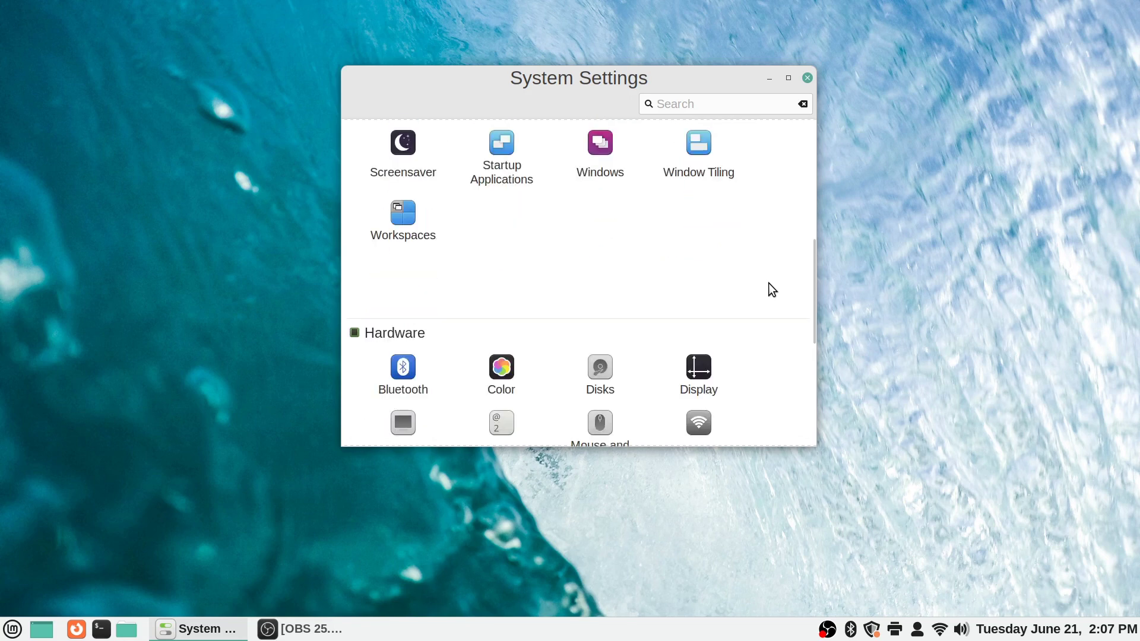
scroll(768, 283, "down", 5)
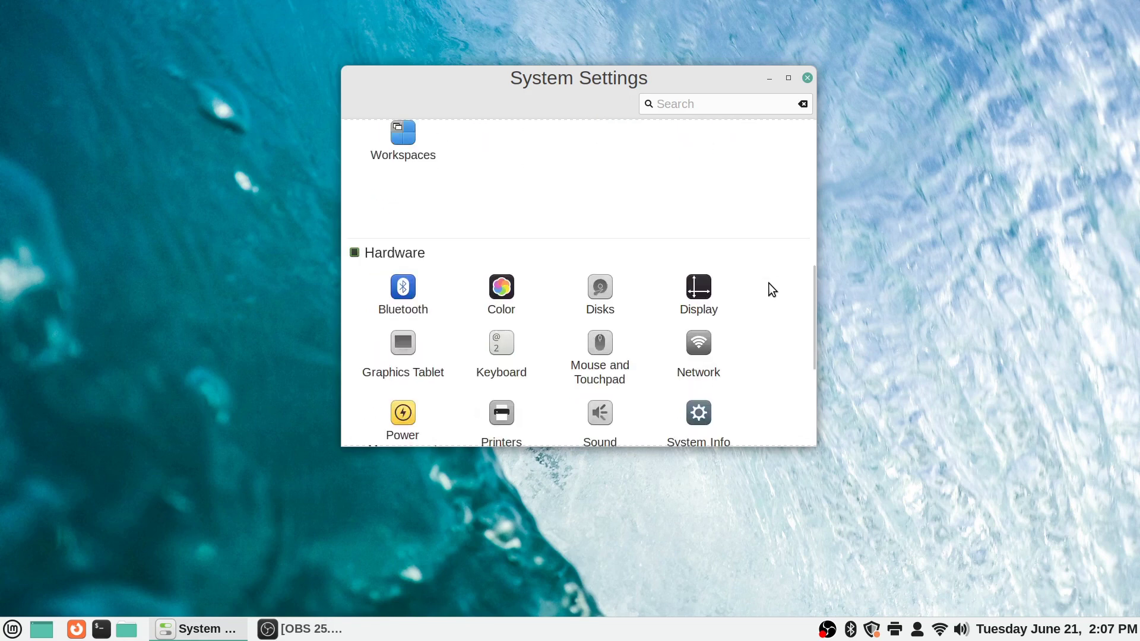
scroll(769, 283, "down", 3)
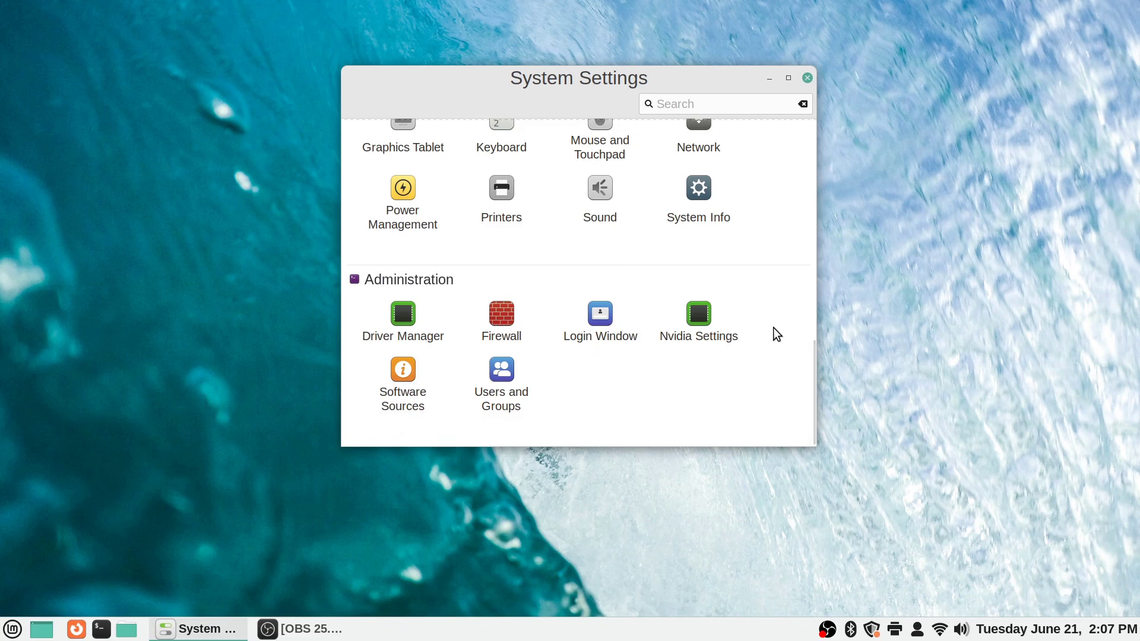
Review the Hardware, Preferences and Appearance categories once more, and close System Settings.
scroll(777, 334, "up", 1)
scroll(778, 334, "up", 6)
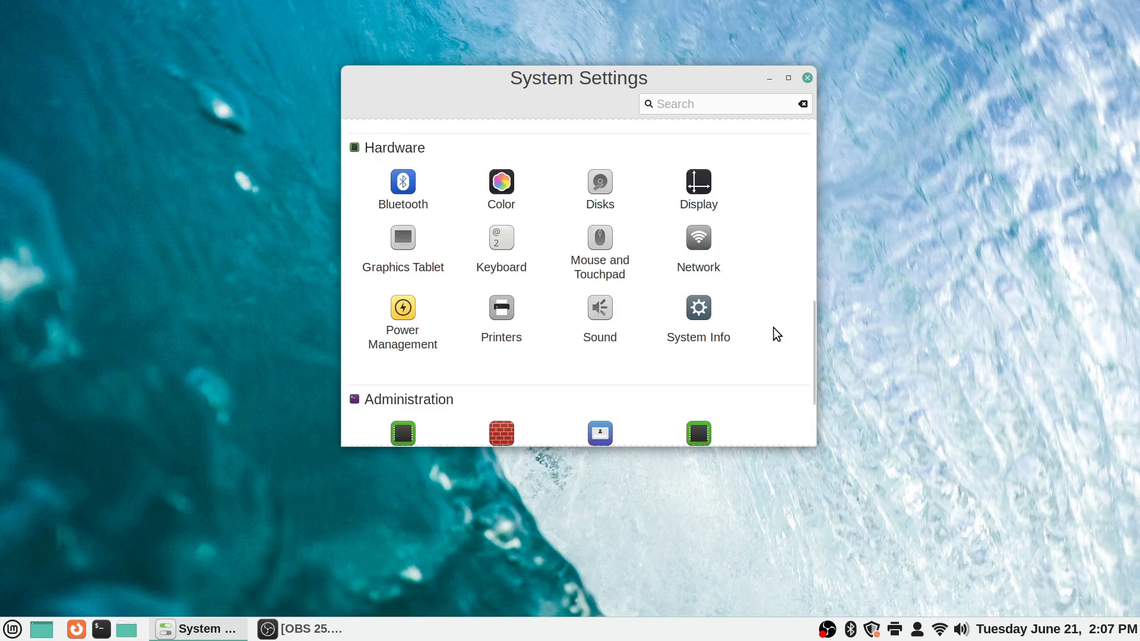
scroll(777, 334, "up", 8)
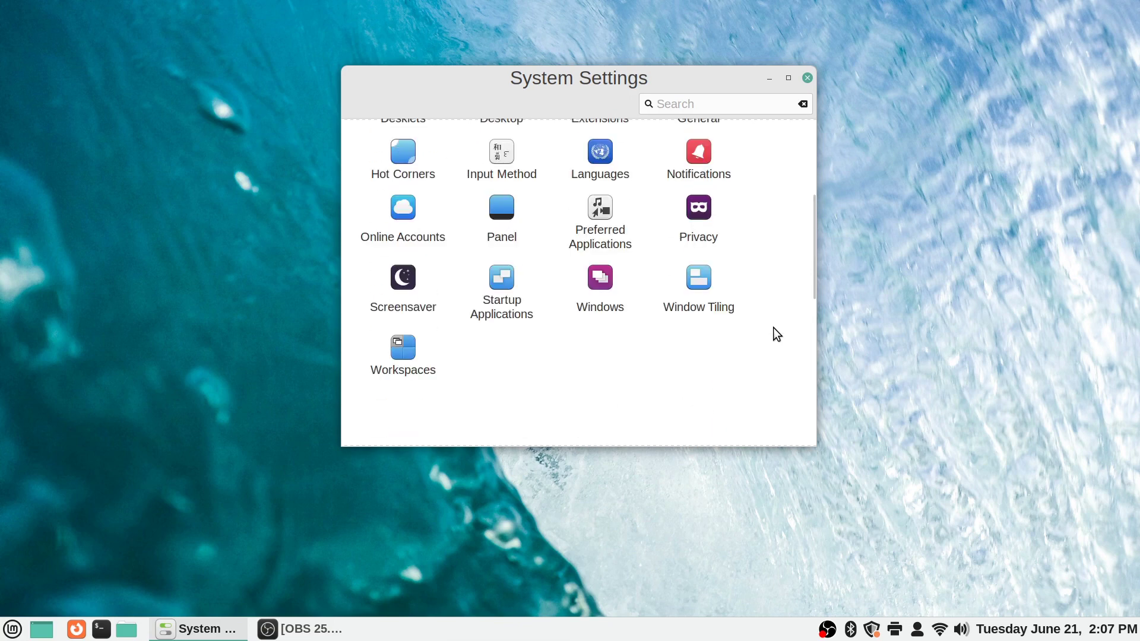
scroll(773, 327, "up", 1)
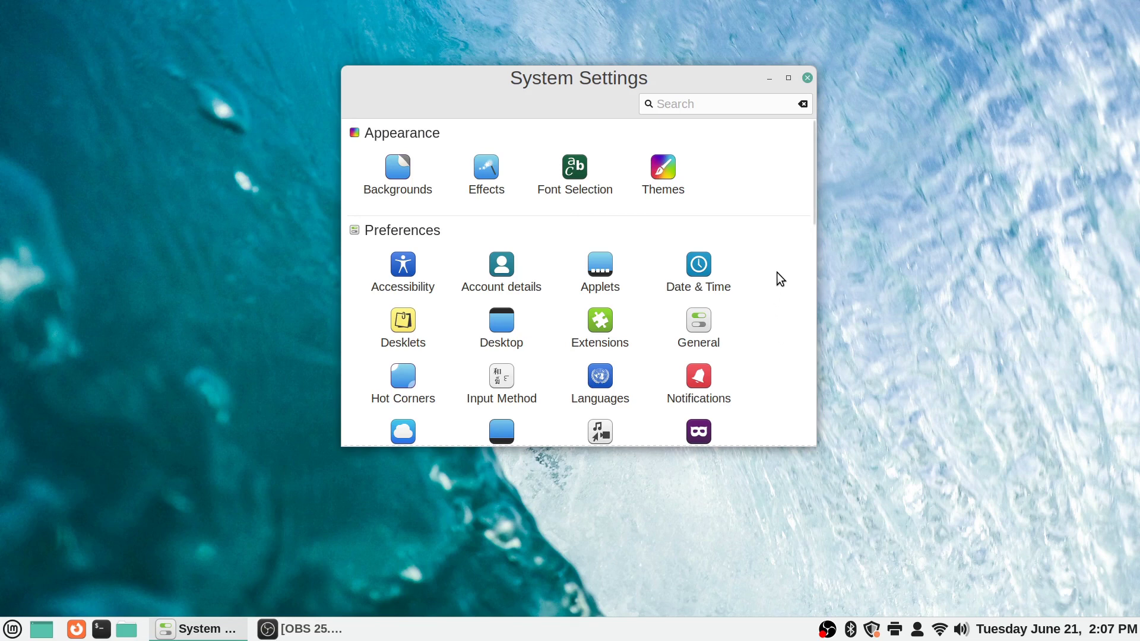
left_click(807, 78)
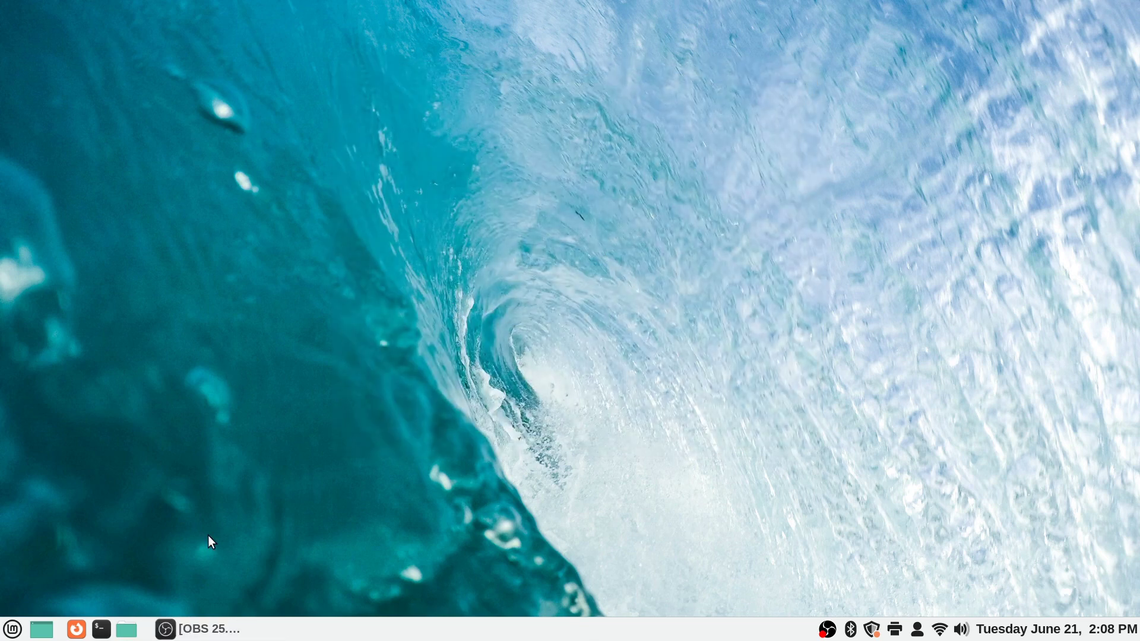
mouse_move(208, 630)
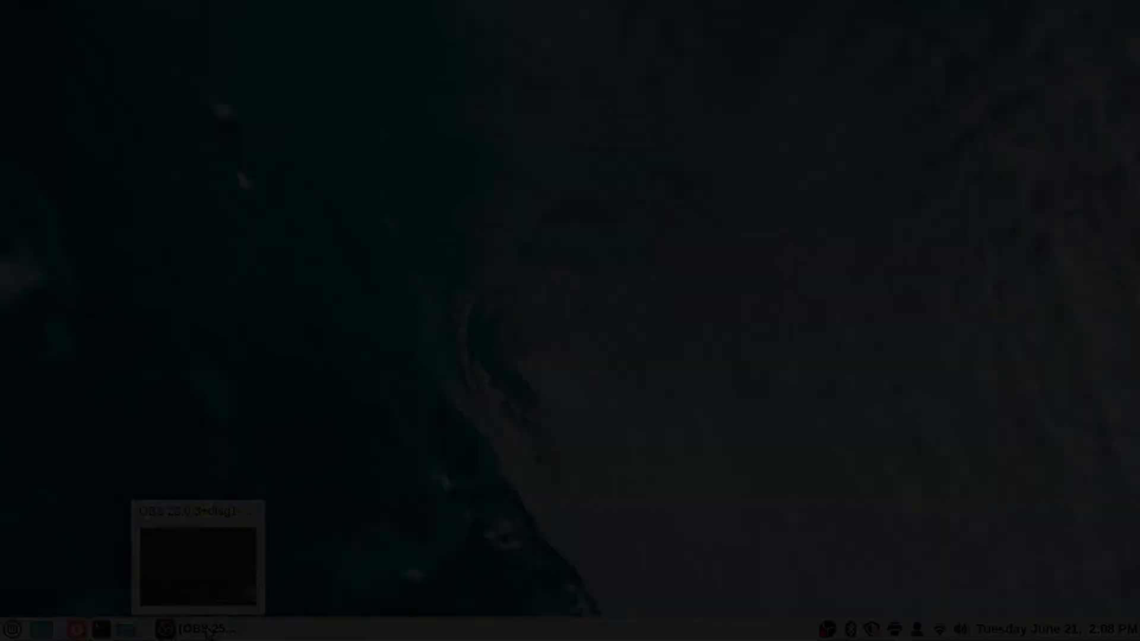